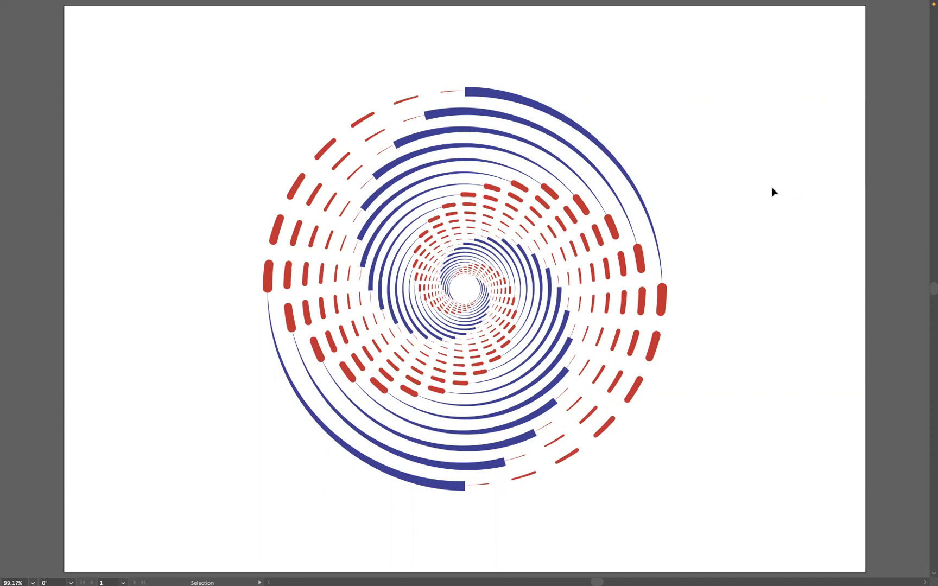
Exit full-screen view and delete the existing spiral.
{"action": "key", "text": "f"}
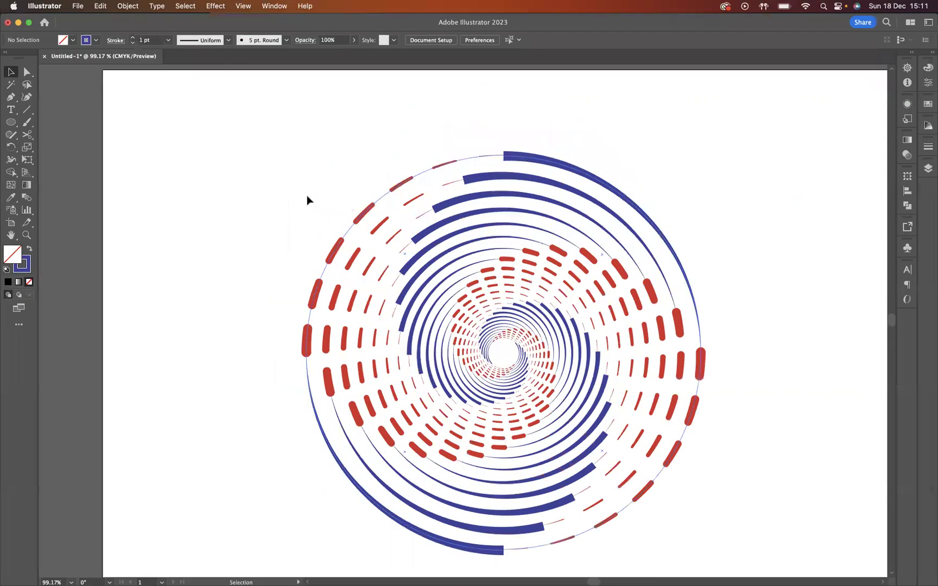
{"action": "left_click_drag", "start_coordinate": [237, 150], "coordinate": [714, 444]}
{"action": "key", "text": "Delete"}
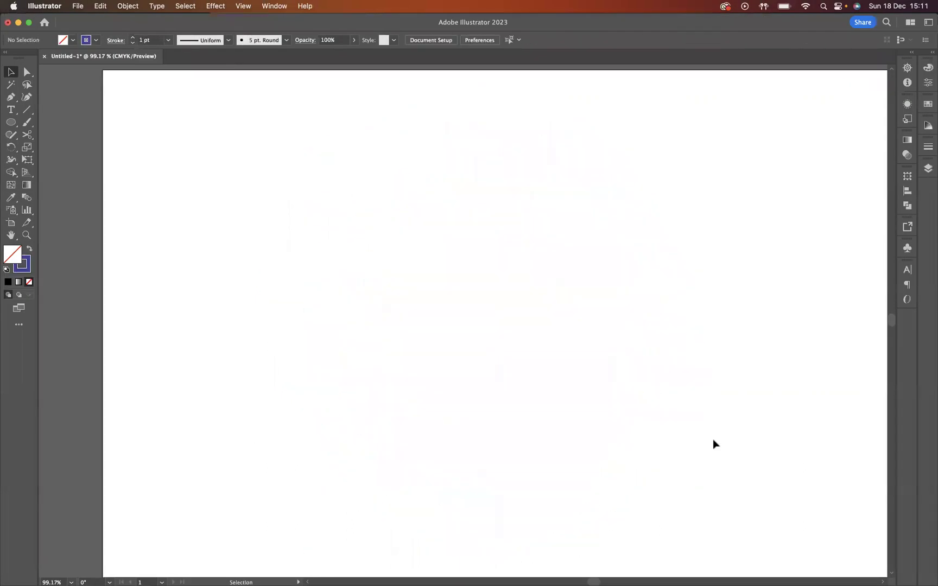
{"action": "scroll", "coordinate": [658, 401], "scroll_direction": "down", "scroll_amount": 3}
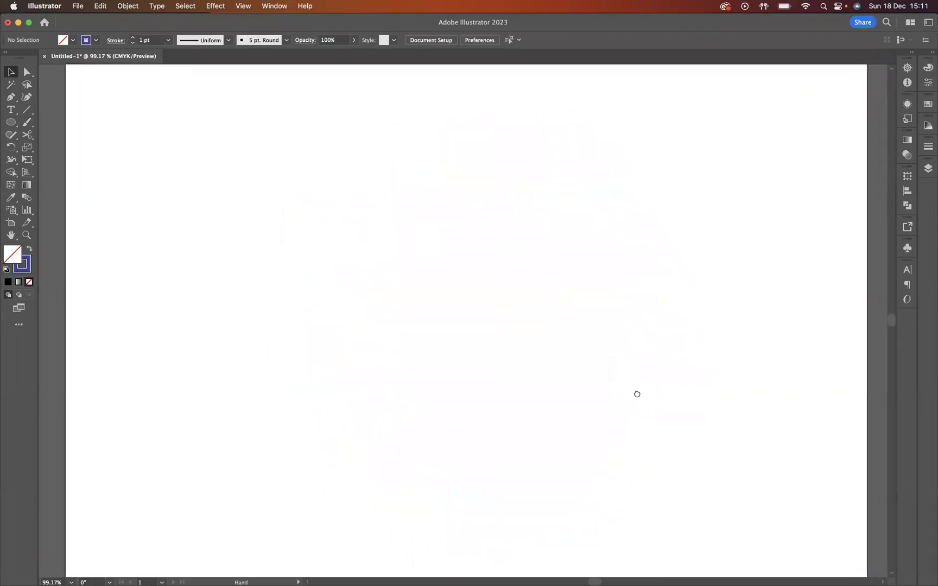
Draw a large circle and centre it horizontally and vertically on the artboard.
{"action": "left_click", "coordinate": [9, 123]}
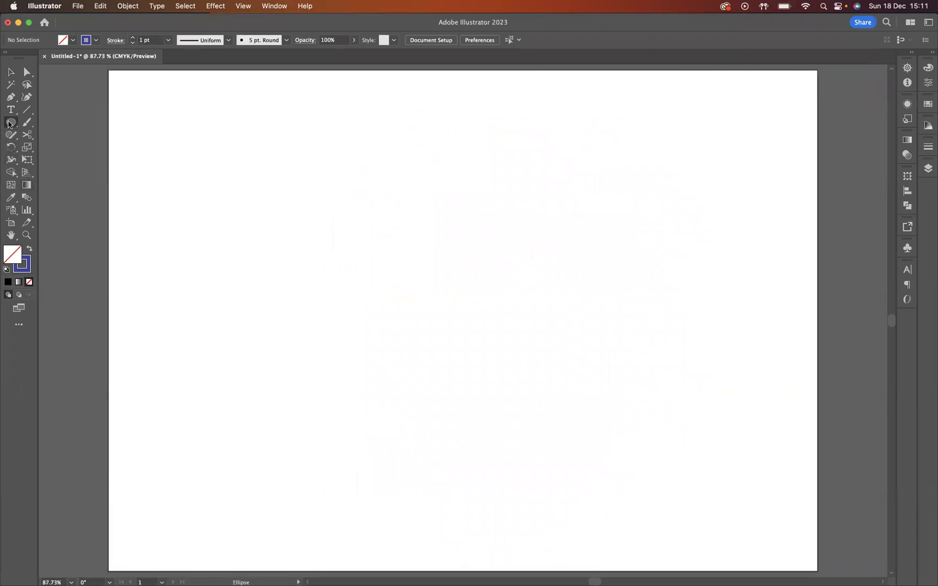
{"action": "mouse_move", "coordinate": [465, 303]}
{"action": "left_mouse_down"}
{"action": "mouse_move", "coordinate": [520, 341]}
{"action": "mouse_move", "coordinate": [494, 326]}
{"action": "mouse_move", "coordinate": [503, 337]}
{"action": "mouse_move", "coordinate": [486, 333]}
{"action": "mouse_move", "coordinate": [479, 320]}
{"action": "mouse_move", "coordinate": [630, 467]}
{"action": "left_mouse_up"}
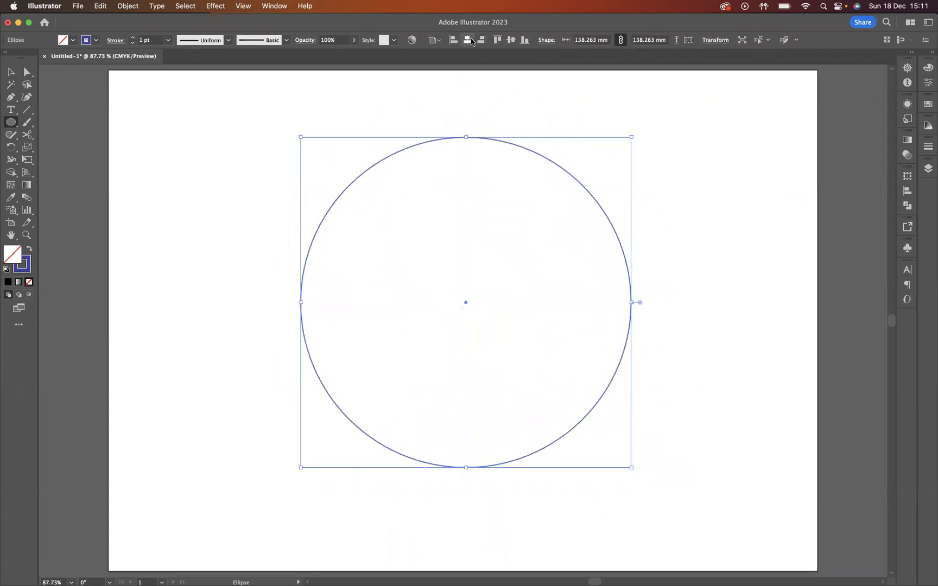
{"action": "left_click", "coordinate": [467, 39]}
{"action": "left_click", "coordinate": [511, 40]}
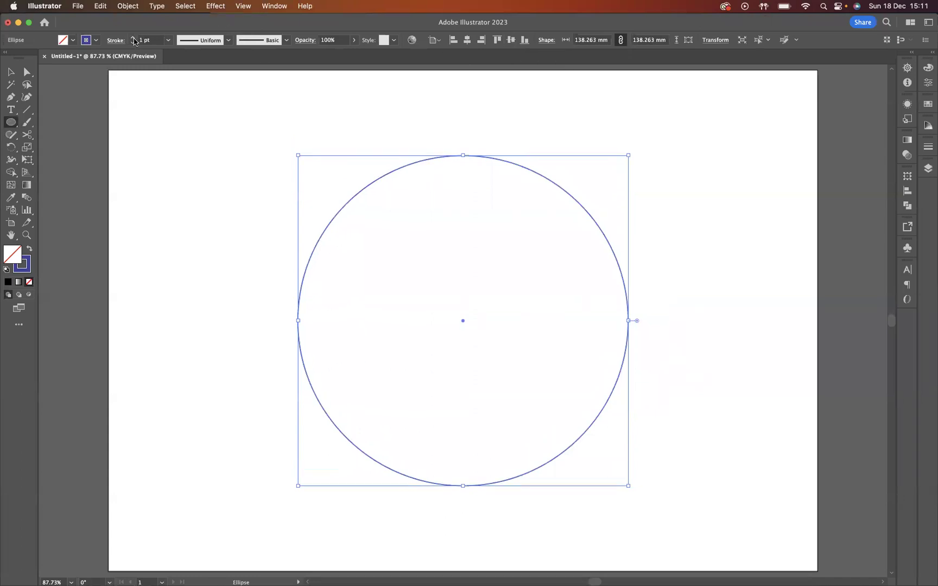
Raise the circle's blue stroke weight to 10 pt.
{"action": "left_click", "coordinate": [133, 38]}
{"action": "left_click", "coordinate": [133, 38]}
{"action": "left_click", "coordinate": [132, 38]}
{"action": "left_click", "coordinate": [133, 38]}
{"action": "left_click", "coordinate": [133, 38]}
{"action": "left_click", "coordinate": [133, 38]}
{"action": "left_click", "coordinate": [133, 38]}
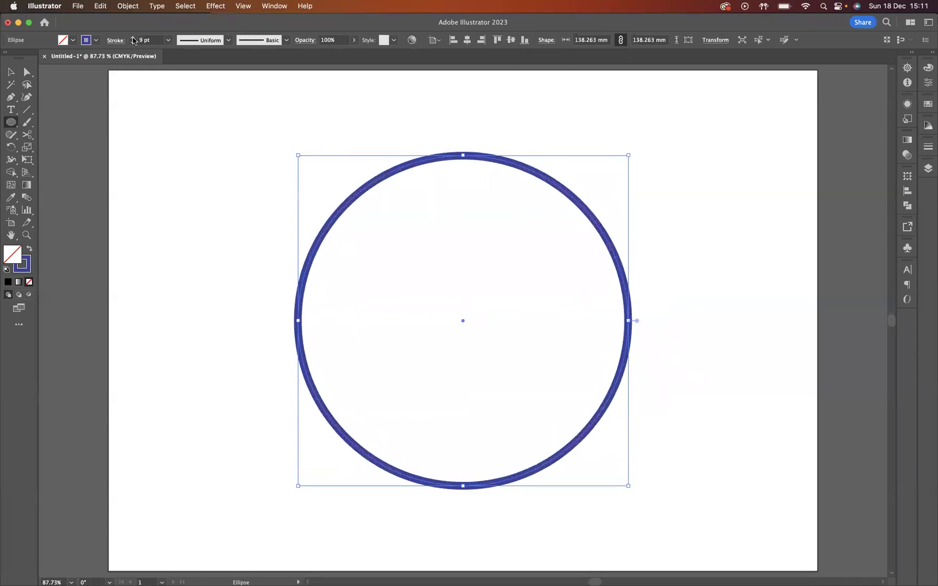
{"action": "left_click", "coordinate": [133, 38]}
{"action": "left_click", "coordinate": [133, 38]}
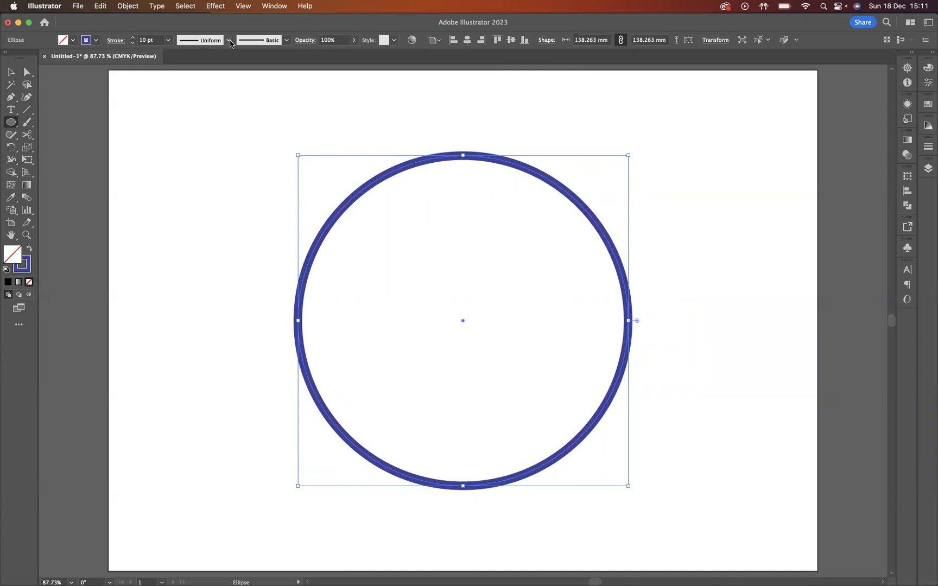
Apply a tapered width profile, then cut the circle at its right, bottom, left and top points.
{"action": "left_click", "coordinate": [229, 41]}
{"action": "left_click", "coordinate": [188, 124]}
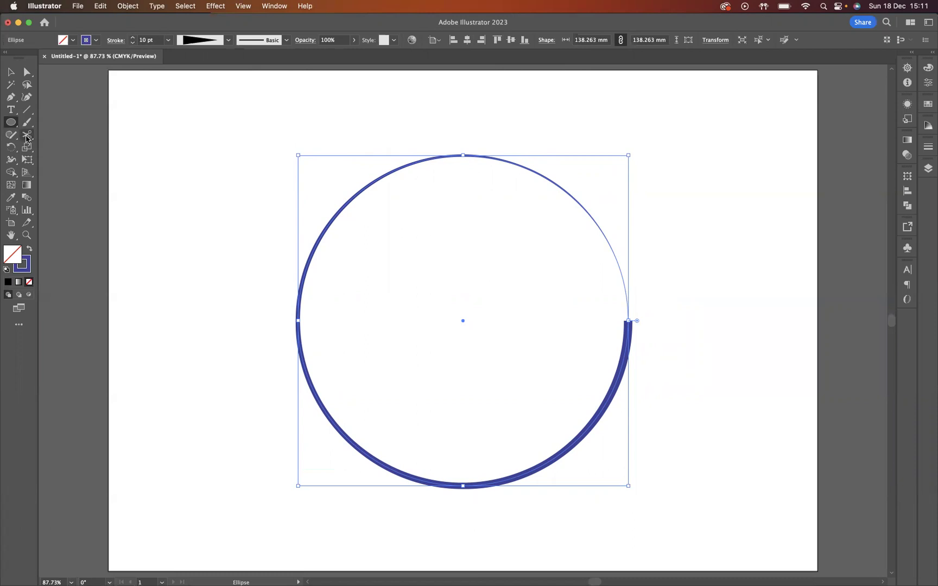
{"action": "left_click", "coordinate": [25, 138]}
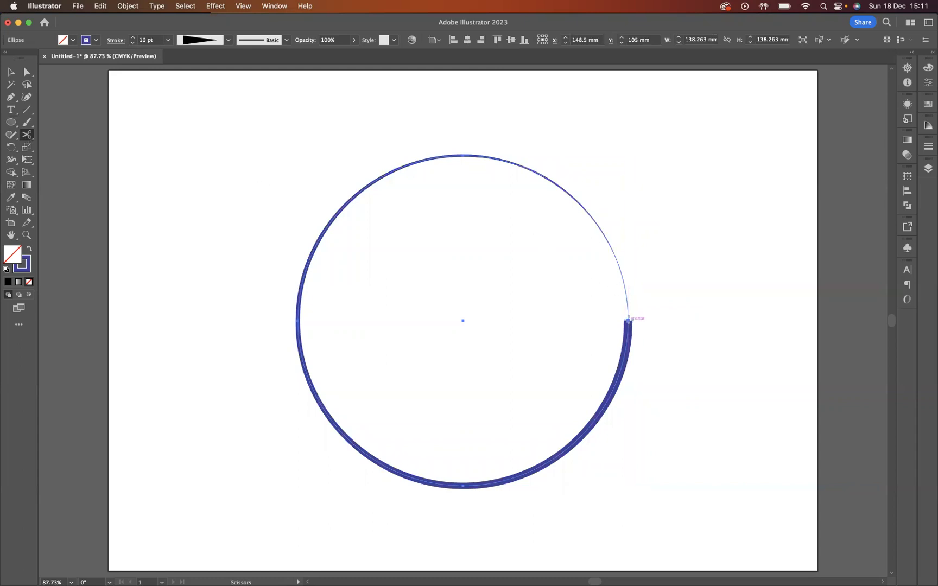
{"action": "left_click", "coordinate": [628, 320]}
{"action": "left_click", "coordinate": [463, 485]}
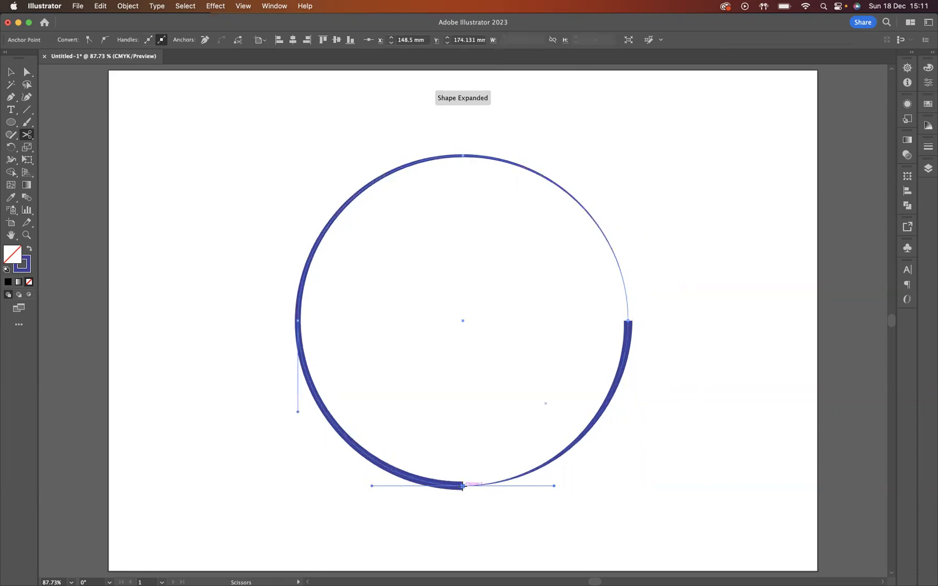
{"action": "left_click", "coordinate": [298, 320]}
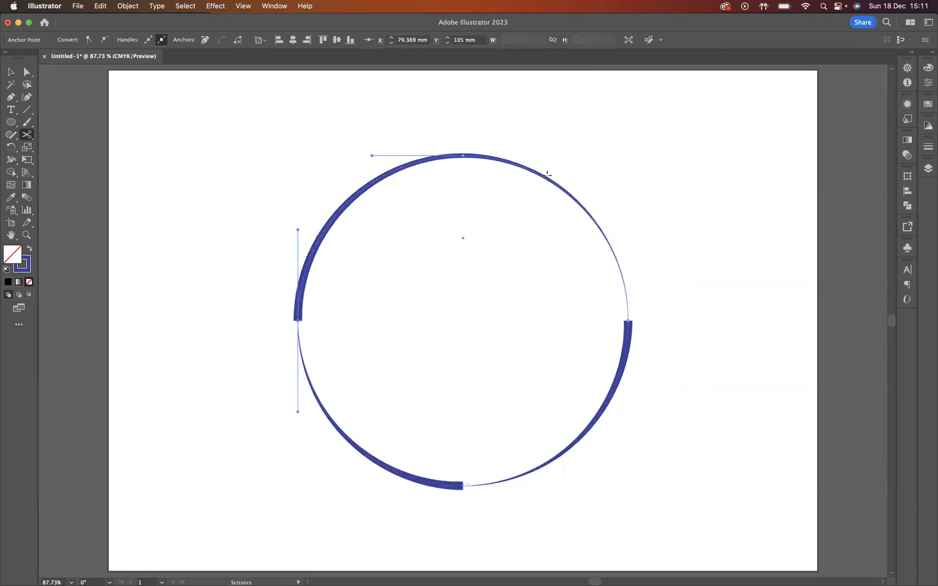
{"action": "left_click", "coordinate": [463, 155]}
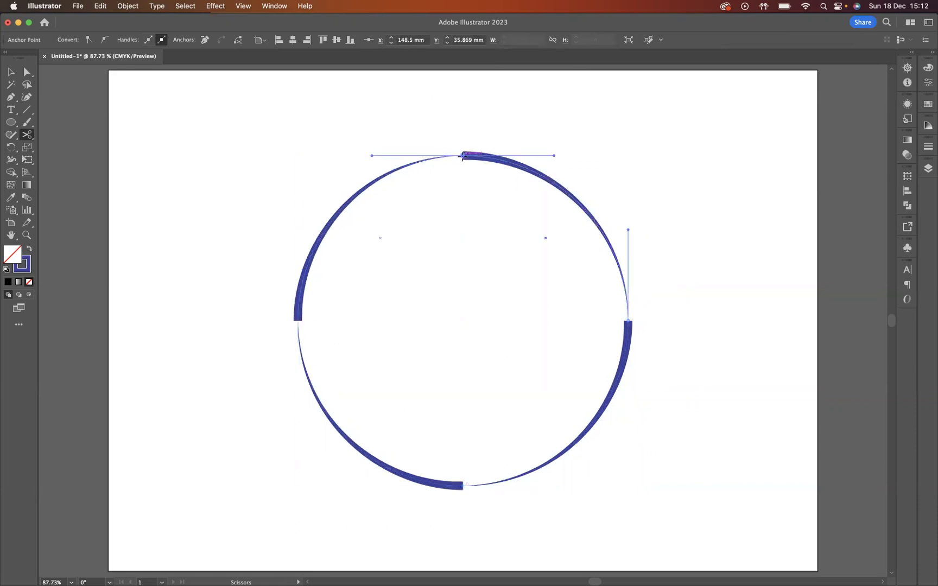
{"action": "left_click", "coordinate": [5, 74]}
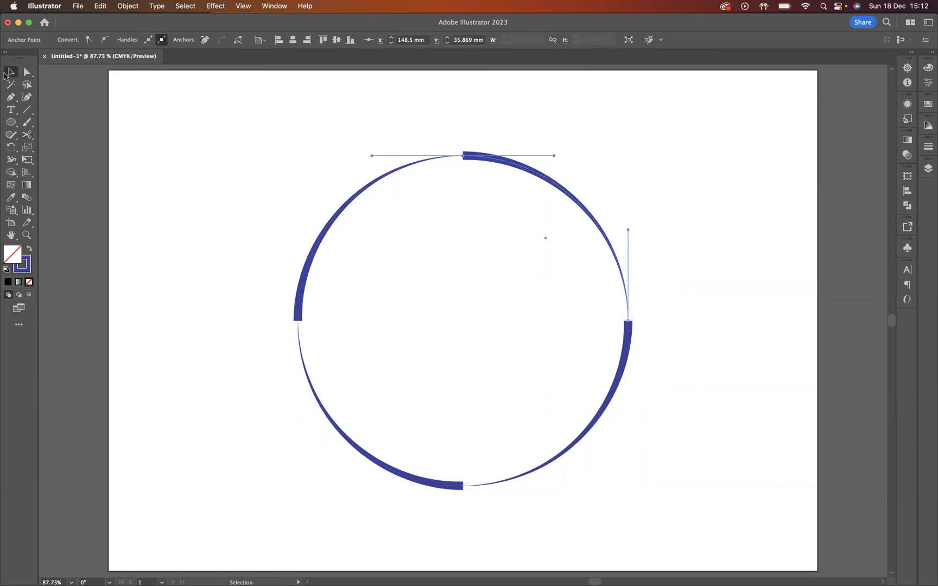
{"action": "left_click", "coordinate": [187, 137]}
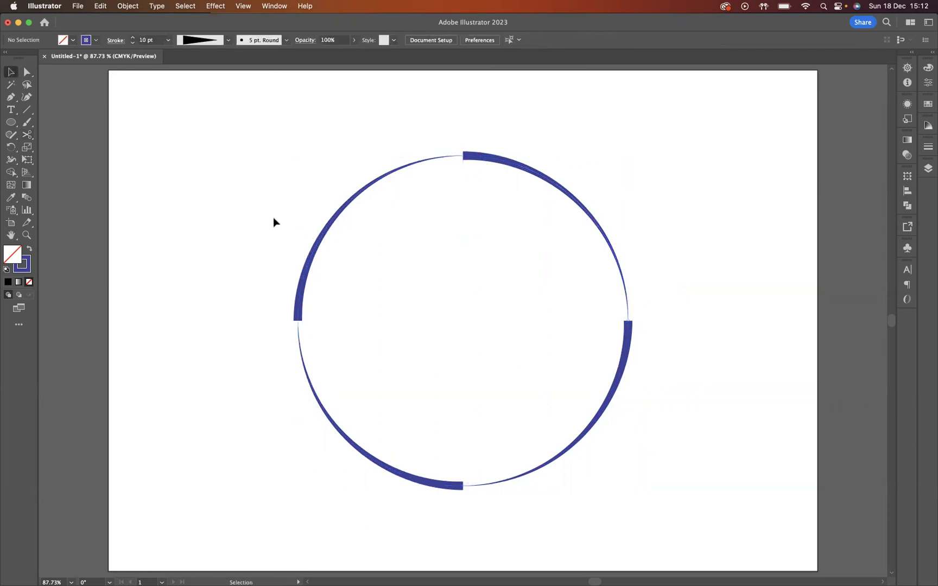
Give two opposite arcs round caps, round corners and a dashed stroke with 15 pt gaps.
{"action": "left_click_drag", "start_coordinate": [295, 208], "coordinate": [375, 277]}
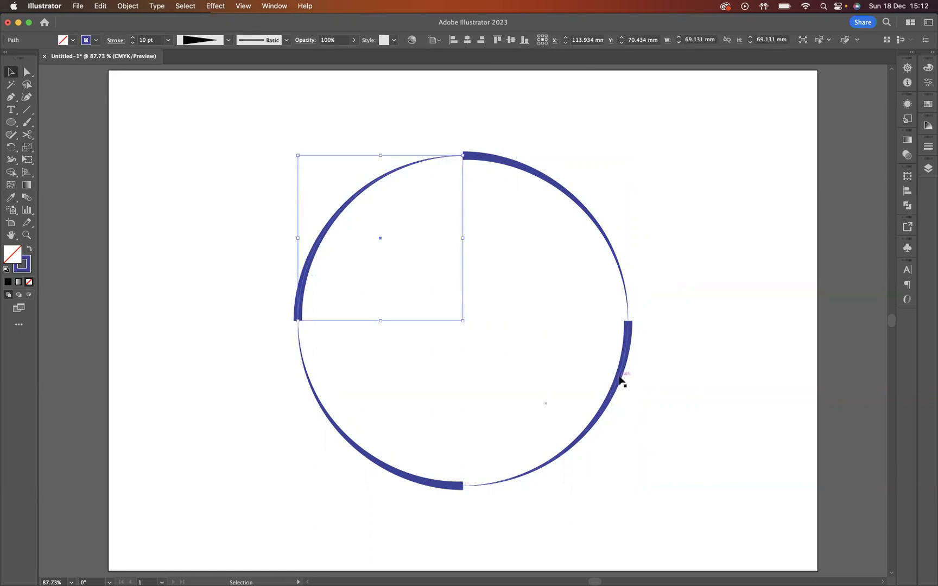
{"action": "left_click_drag", "start_coordinate": [639, 411], "coordinate": [570, 370]}
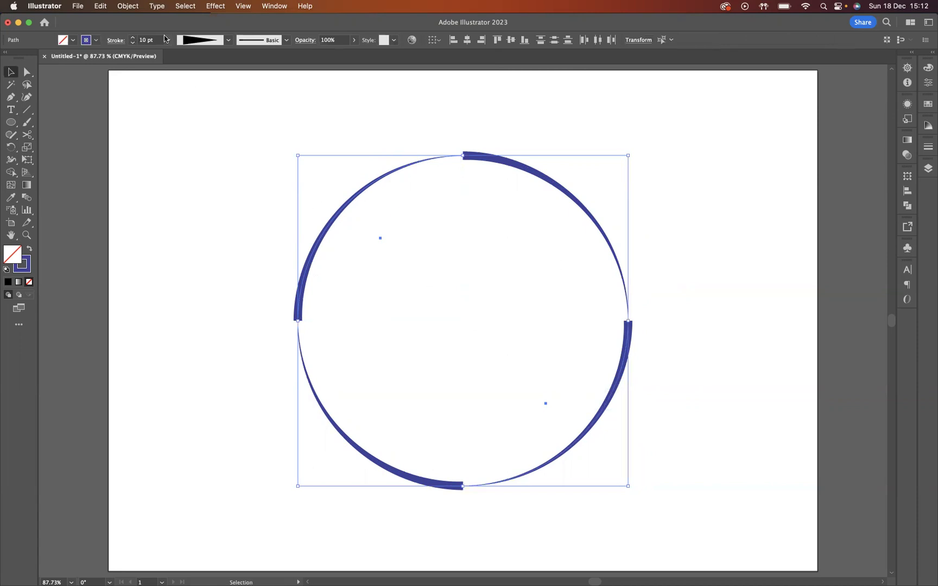
{"action": "left_click", "coordinate": [113, 42]}
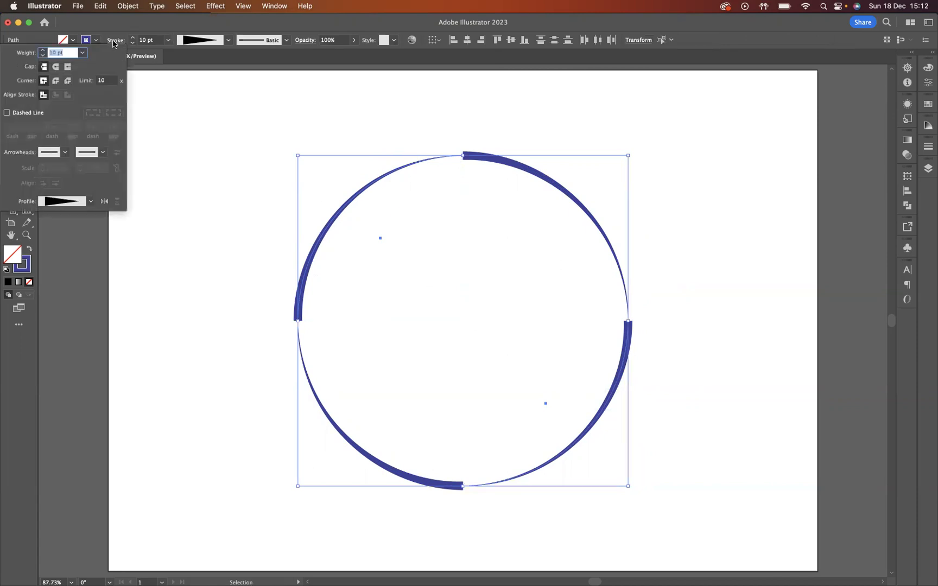
{"action": "left_click", "coordinate": [56, 67]}
{"action": "left_click", "coordinate": [55, 80]}
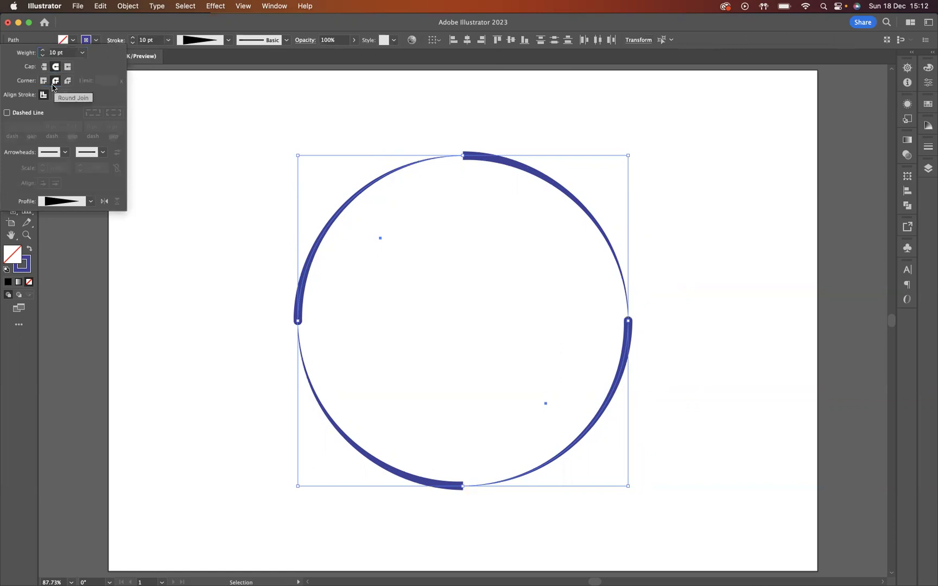
{"action": "left_click", "coordinate": [7, 112]}
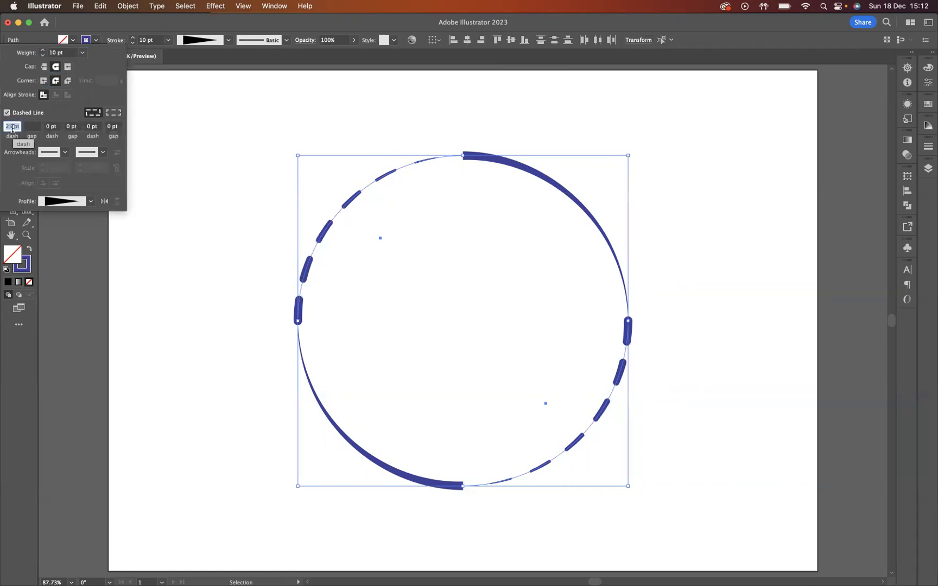
{"action": "left_click", "coordinate": [32, 127]}
{"action": "type", "text": "15"}
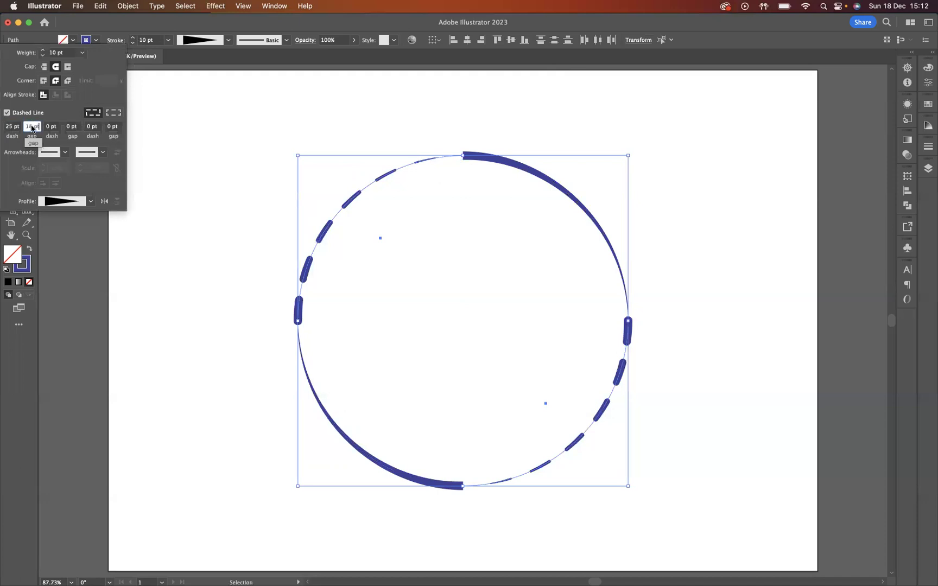
{"action": "key", "text": "Return"}
{"action": "key", "text": "Up"}
{"action": "key", "text": "Up"}
{"action": "key", "text": "Up"}
{"action": "key", "text": "Up"}
{"action": "key", "text": "Up"}
{"action": "key", "text": "Up"}
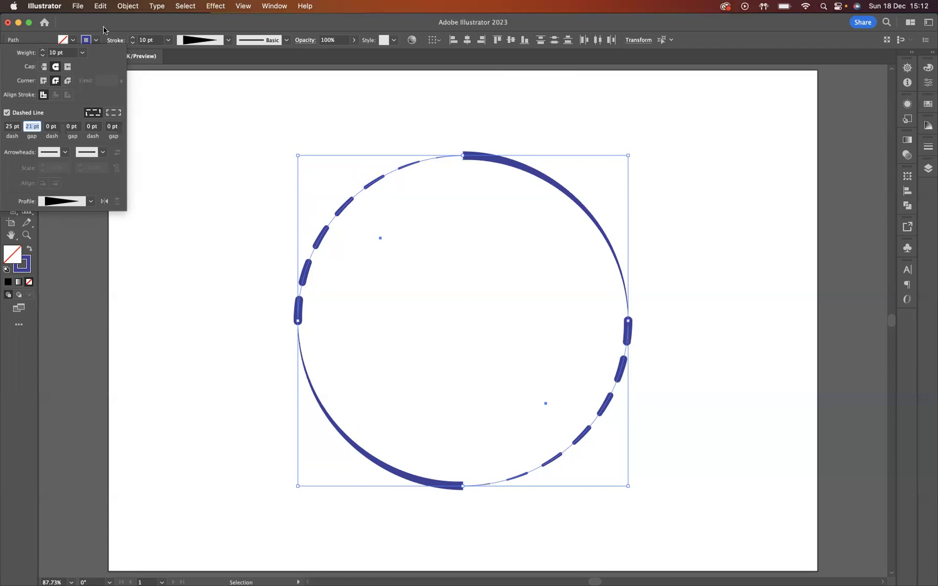
{"action": "left_click", "coordinate": [106, 44]}
Colour the dashed arcs red, then select all four arcs and group them.
{"action": "left_click", "coordinate": [96, 40]}
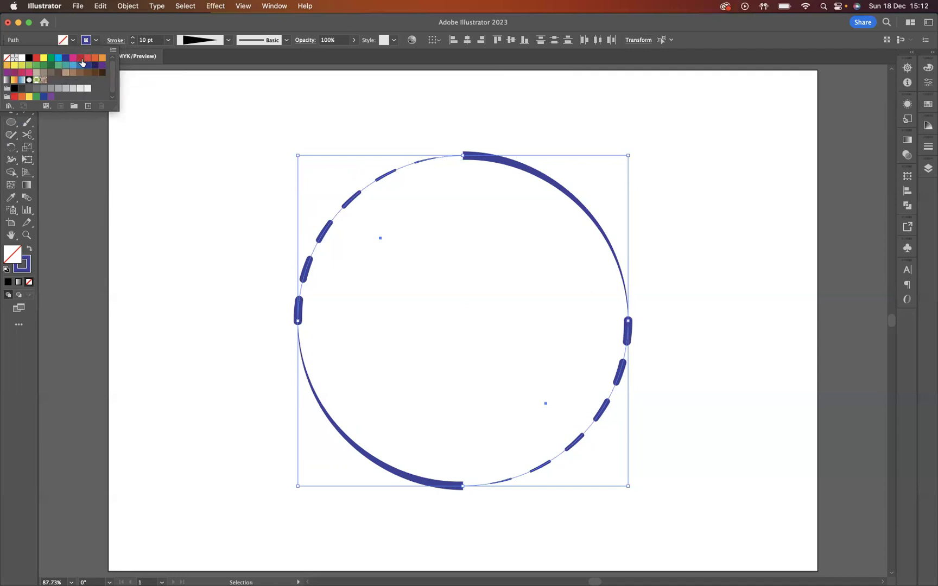
{"action": "left_click", "coordinate": [81, 60]}
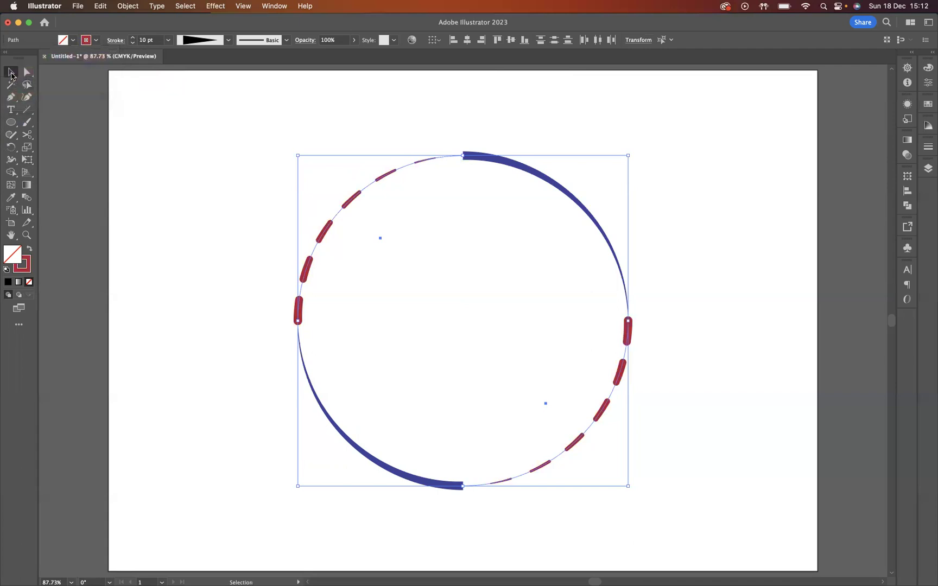
{"action": "mouse_move", "coordinate": [274, 136]}
{"action": "left_mouse_down"}
{"action": "mouse_move", "coordinate": [774, 539]}
{"action": "mouse_move", "coordinate": [758, 440]}
{"action": "mouse_move", "coordinate": [724, 334]}
{"action": "mouse_move", "coordinate": [718, 345]}
{"action": "left_mouse_up"}
{"action": "key", "text": "space"}
{"action": "left_click_drag", "start_coordinate": [716, 255], "coordinate": [709, 400]}
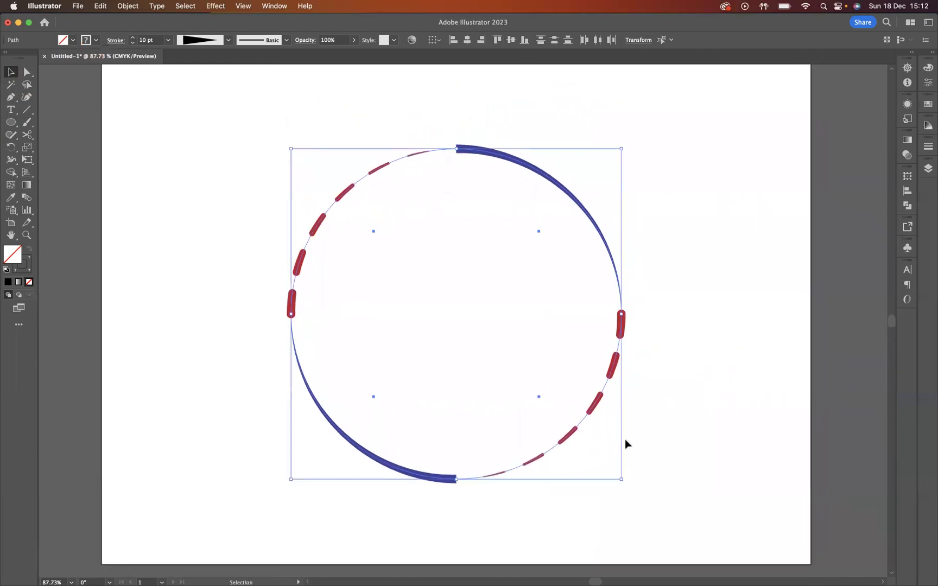
{"action": "key", "text": "super+g"}
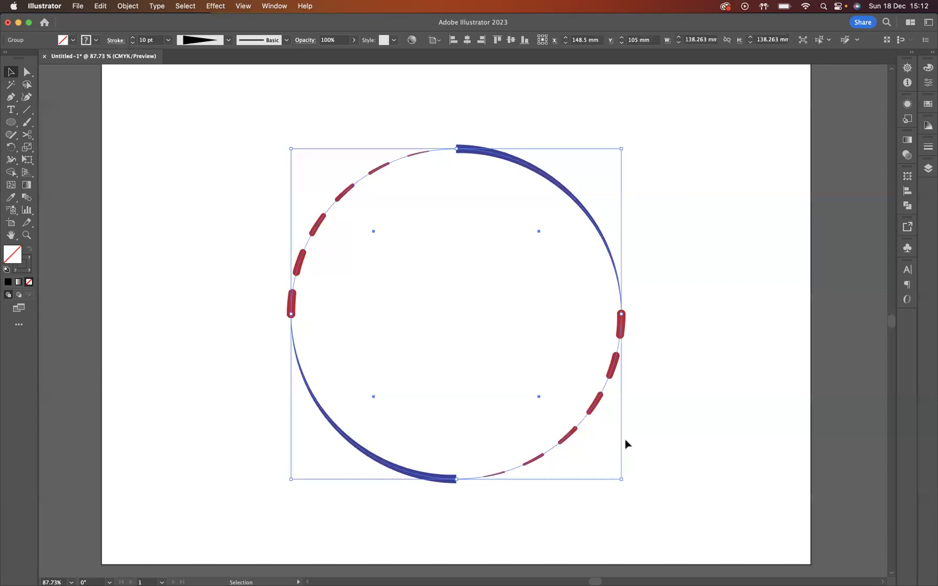
Add a Distort & Transform > Transform effect with horizontal and vertical scale at 90%.
{"action": "left_click", "coordinate": [215, 6]}
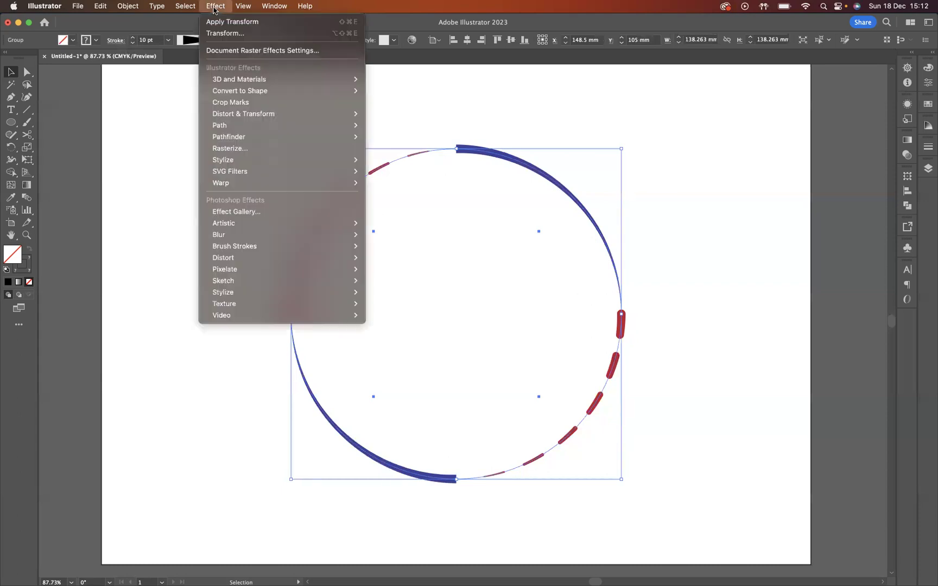
{"action": "mouse_move", "coordinate": [234, 114]}
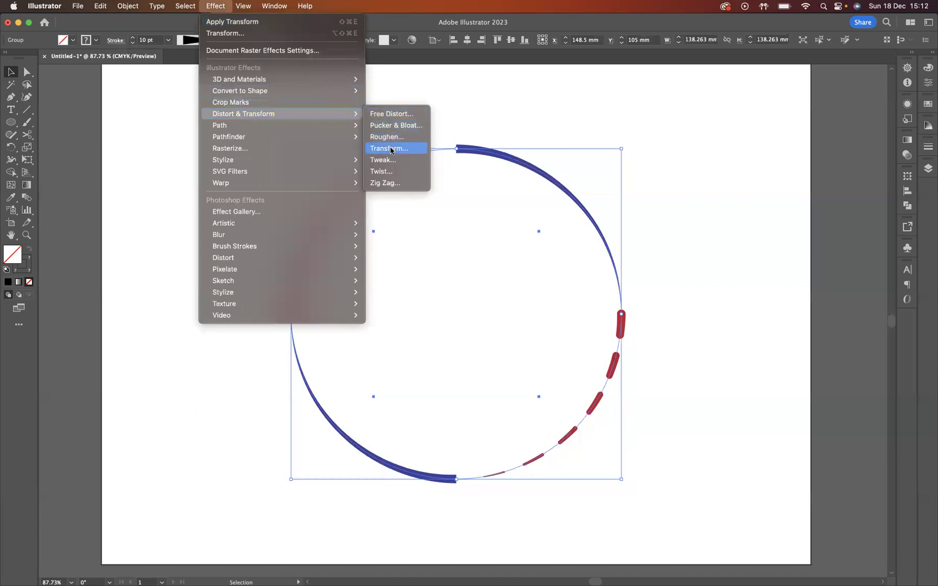
{"action": "left_click", "coordinate": [388, 148]}
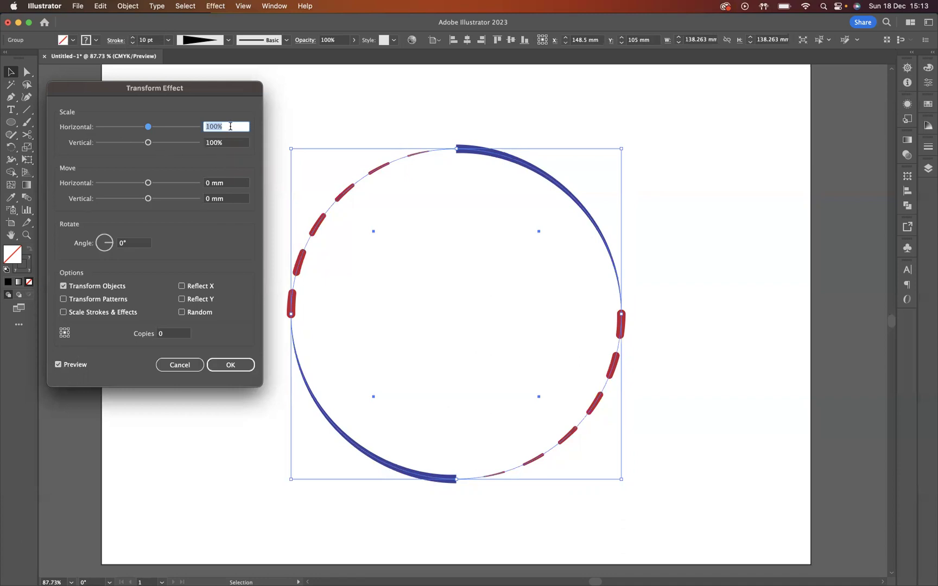
{"action": "key", "text": "Down"}
{"action": "key", "text": "Down"}
{"action": "key", "text": "Down"}
{"action": "key", "text": "Down"}
{"action": "key", "text": "Down"}
{"action": "key", "text": "Down"}
{"action": "key", "text": "Down"}
{"action": "key", "text": "Down"}
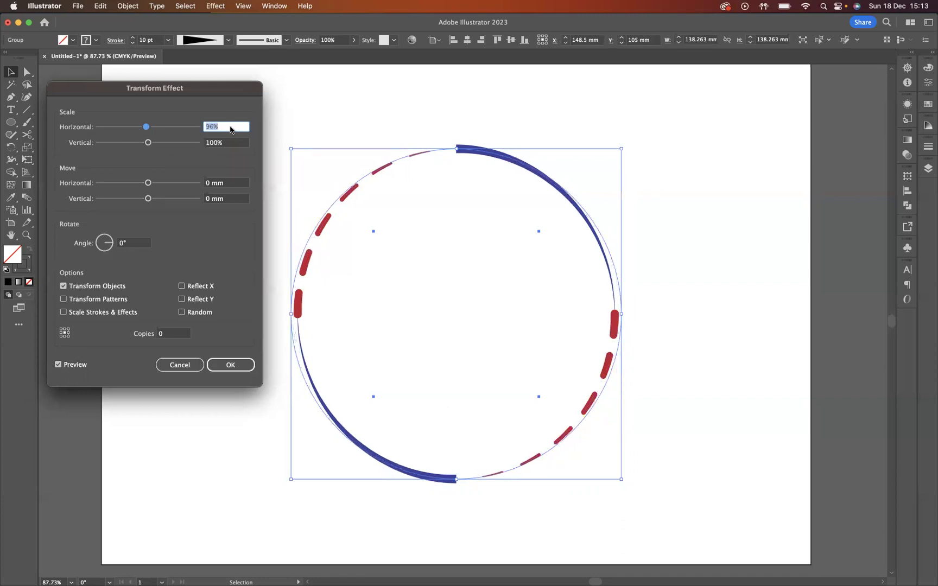
{"action": "key", "text": "Down"}
{"action": "key", "text": "Down"}
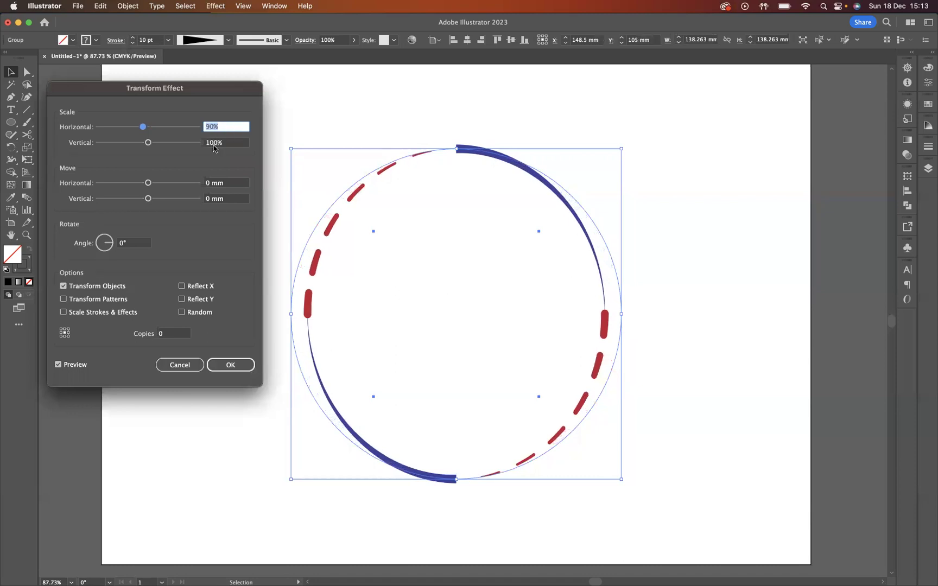
{"action": "left_click", "coordinate": [213, 142]}
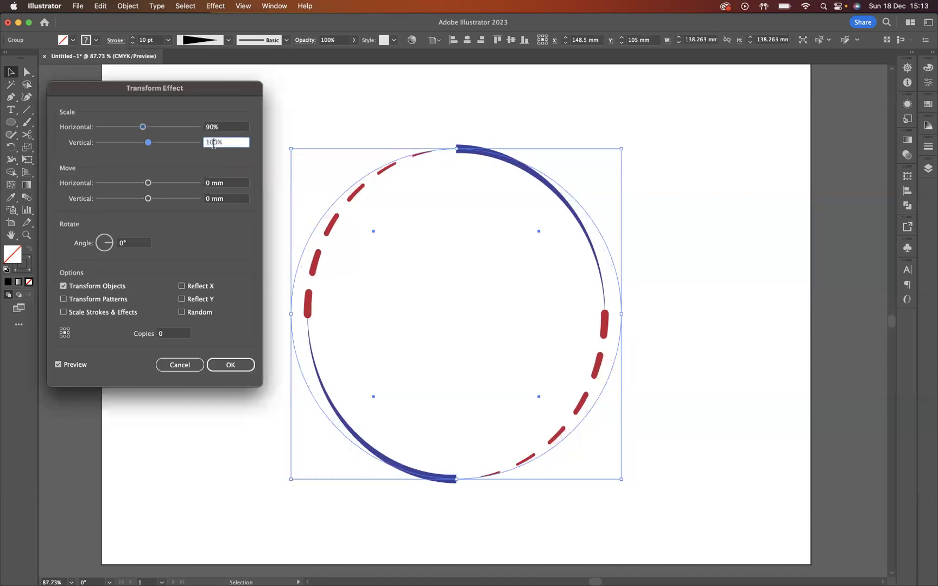
{"action": "key", "text": "Down"}
{"action": "key", "text": "Down"}
{"action": "key", "text": "Down"}
{"action": "key", "text": "Down"}
{"action": "key", "text": "Down"}
{"action": "key", "text": "Down"}
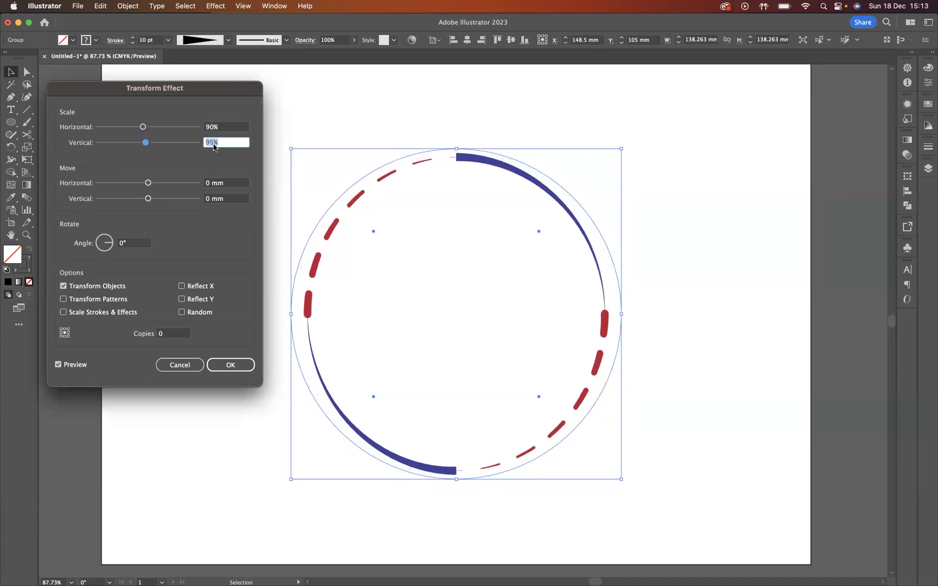
{"action": "key", "text": "Down"}
{"action": "key", "text": "Down"}
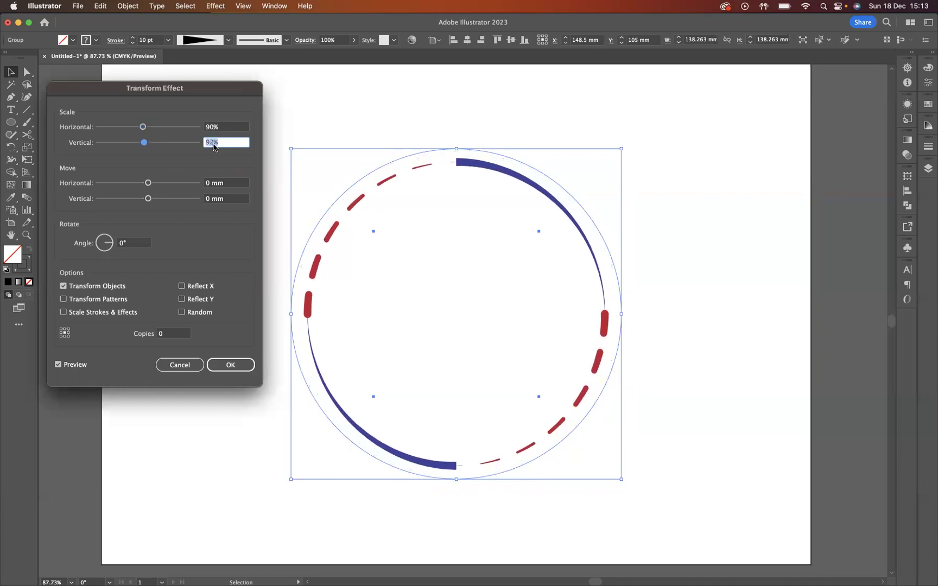
{"action": "key", "text": "Down"}
{"action": "key", "text": "Down"}
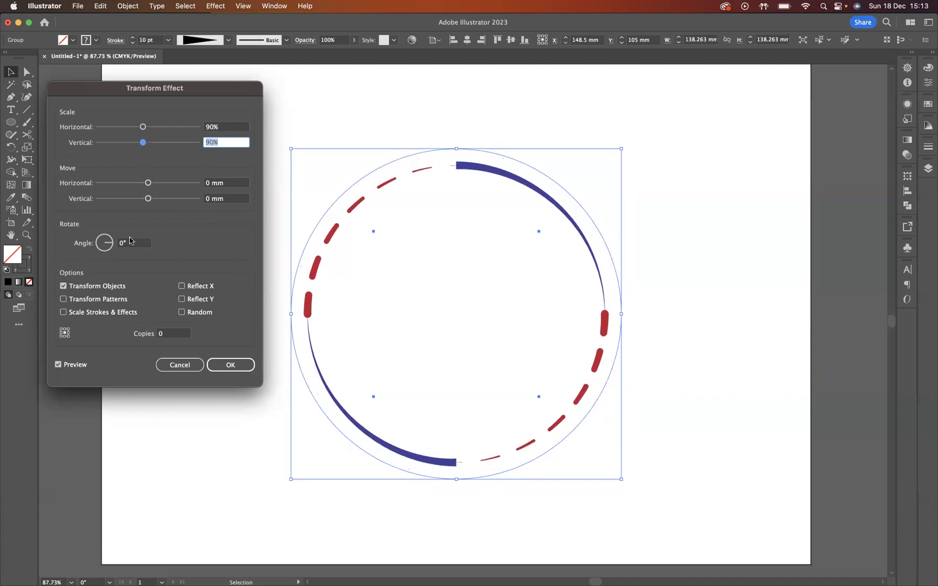
Set the Transform rotation angle to 13° and copies to 33, then apply it.
{"action": "left_click", "coordinate": [123, 243]}
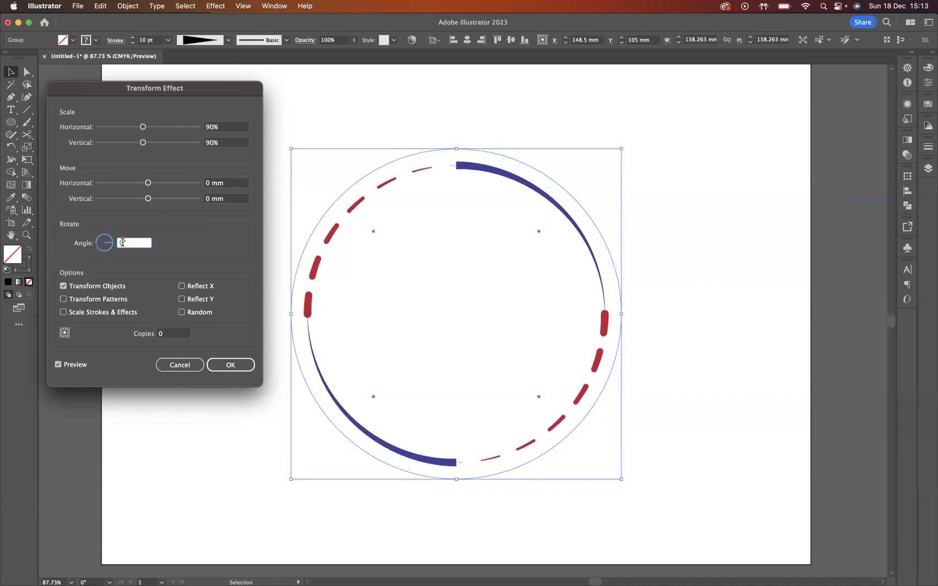
{"action": "key", "text": "Up"}
{"action": "key", "text": "Up"}
{"action": "key", "text": "Up"}
{"action": "key", "text": "Up"}
{"action": "key", "text": "Up"}
{"action": "key", "text": "Up"}
{"action": "key", "text": "Up"}
{"action": "key", "text": "Up"}
{"action": "key", "text": "Up"}
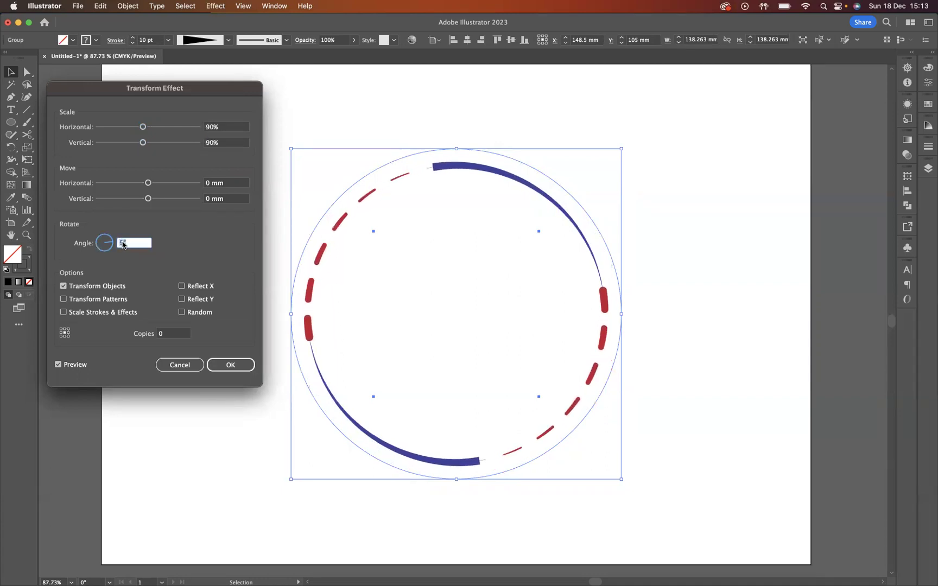
{"action": "key", "text": "Up"}
{"action": "key", "text": "Up"}
{"action": "key", "text": "Up"}
{"action": "key", "text": "Up"}
{"action": "key", "text": "Up"}
{"action": "key", "text": "Up"}
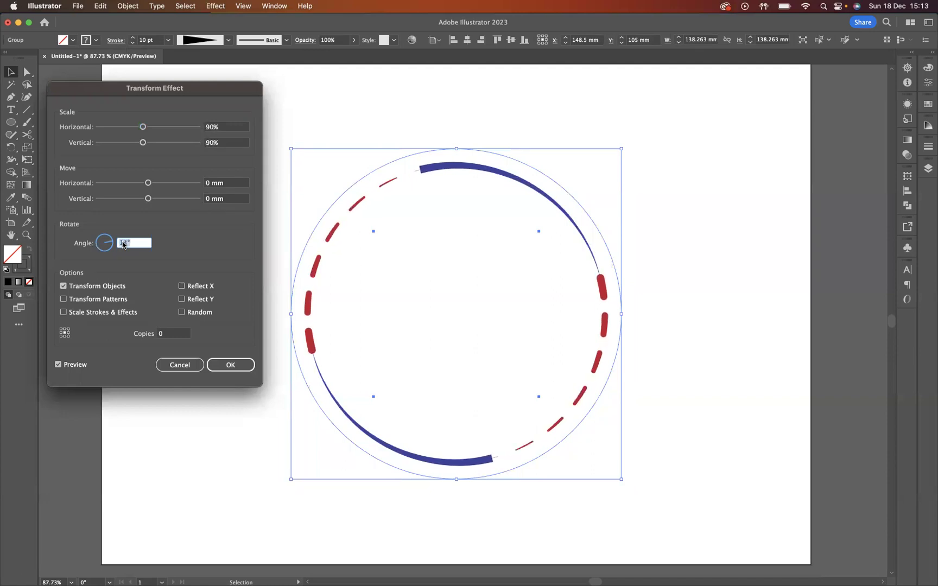
{"action": "key", "text": "Up"}
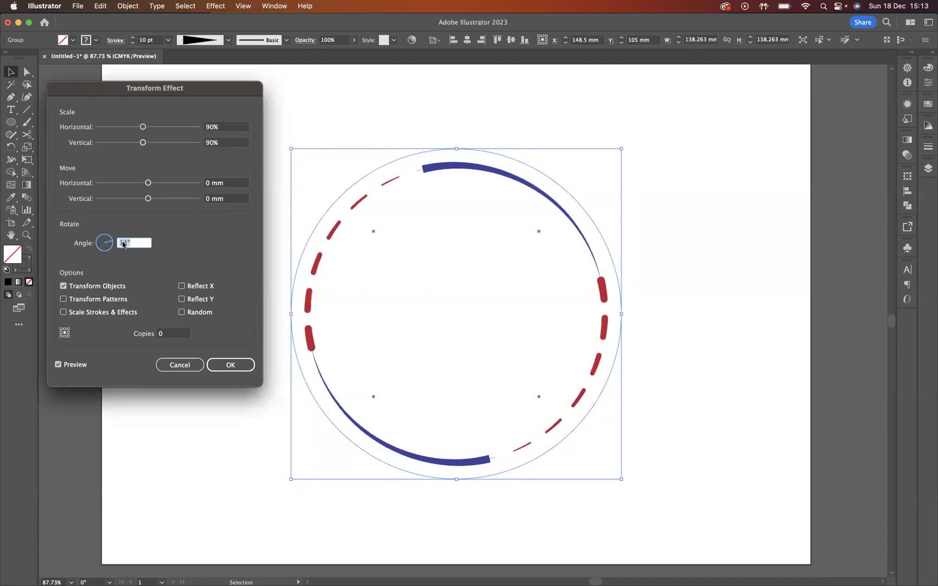
{"action": "left_click", "coordinate": [163, 333]}
{"action": "key", "text": "Up"}
{"action": "key", "text": "Up"}
{"action": "key", "text": "Up"}
{"action": "key", "text": "Up"}
{"action": "key", "text": "Up"}
{"action": "key", "text": "Up"}
{"action": "key", "text": "Up"}
{"action": "key", "text": "Up"}
{"action": "key", "text": "Up"}
{"action": "key", "text": "Up"}
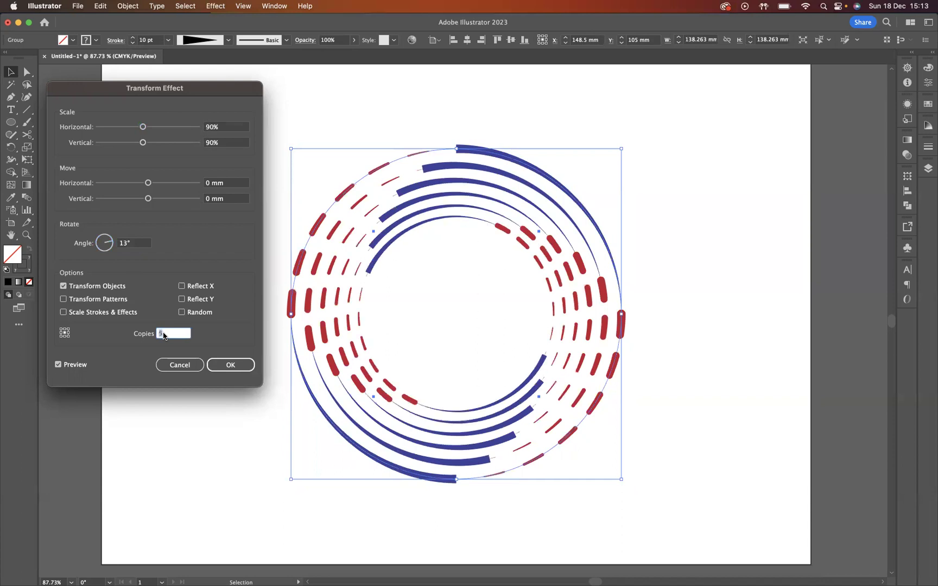
{"action": "key", "text": "Up"}
{"action": "key", "text": "Up"}
{"action": "key", "text": "Up"}
{"action": "key", "text": "Up"}
{"action": "key", "text": "Up"}
{"action": "key", "text": "Up"}
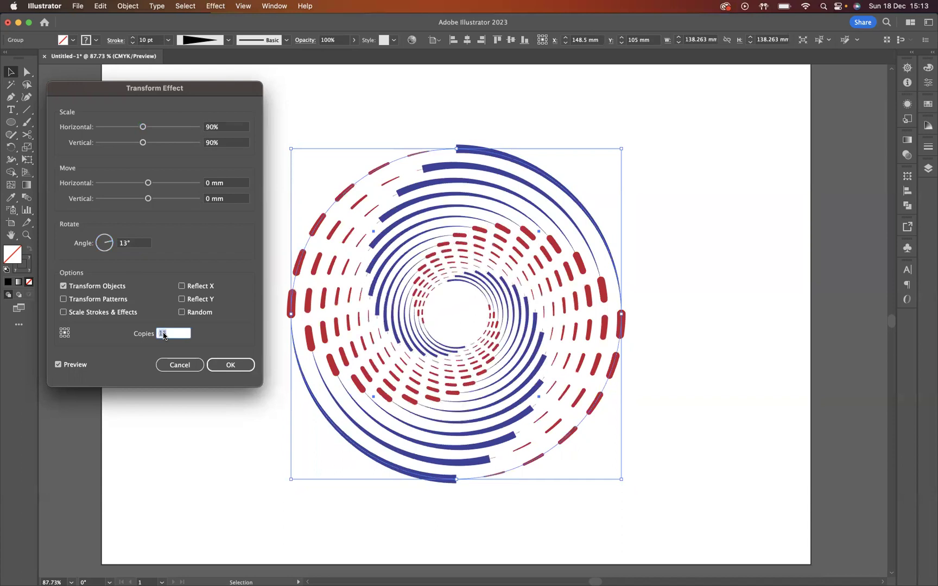
{"action": "key", "text": "Up"}
{"action": "key", "text": "Up"}
{"action": "key", "text": "Up"}
{"action": "key", "text": "Up"}
{"action": "key", "text": "Up"}
{"action": "key", "text": "Up"}
{"action": "key", "text": "Up"}
{"action": "key", "text": "Up"}
{"action": "key", "text": "Up"}
{"action": "key", "text": "Up"}
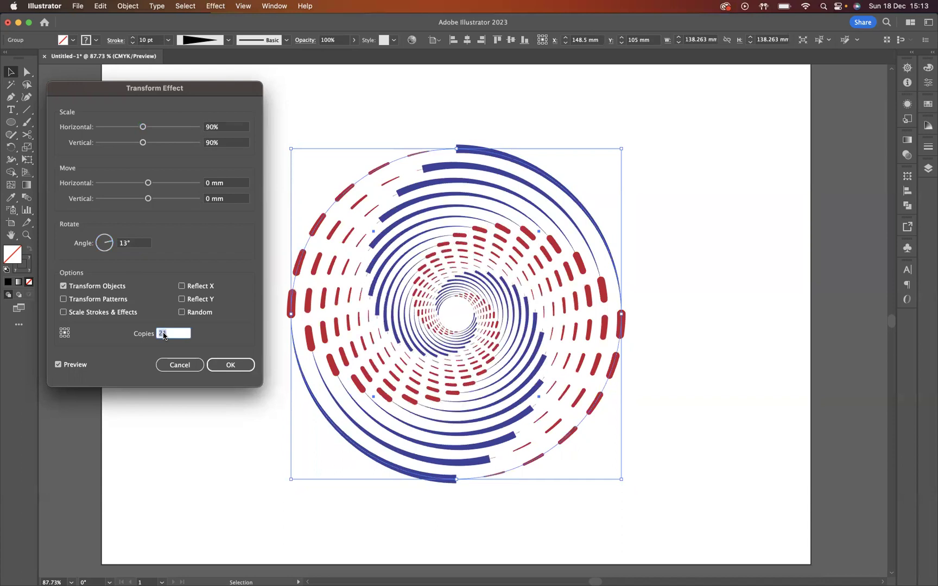
{"action": "key", "text": "Up"}
{"action": "key", "text": "Up"}
{"action": "key", "text": "Up"}
{"action": "key", "text": "Up"}
{"action": "key", "text": "Up"}
{"action": "key", "text": "Up"}
{"action": "key", "text": "Up"}
{"action": "key", "text": "Up"}
{"action": "key", "text": "Up"}
{"action": "key", "text": "Up"}
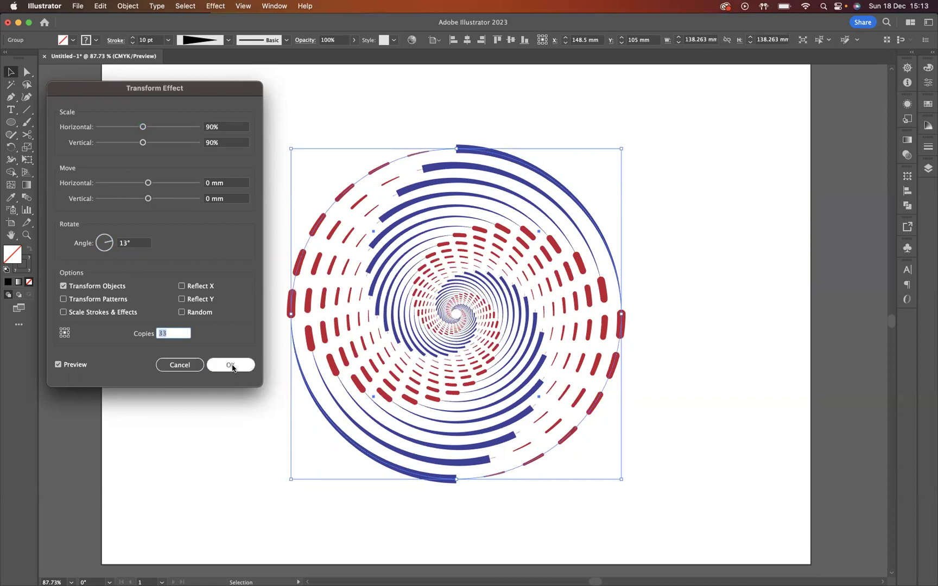
{"action": "left_click", "coordinate": [233, 364]}
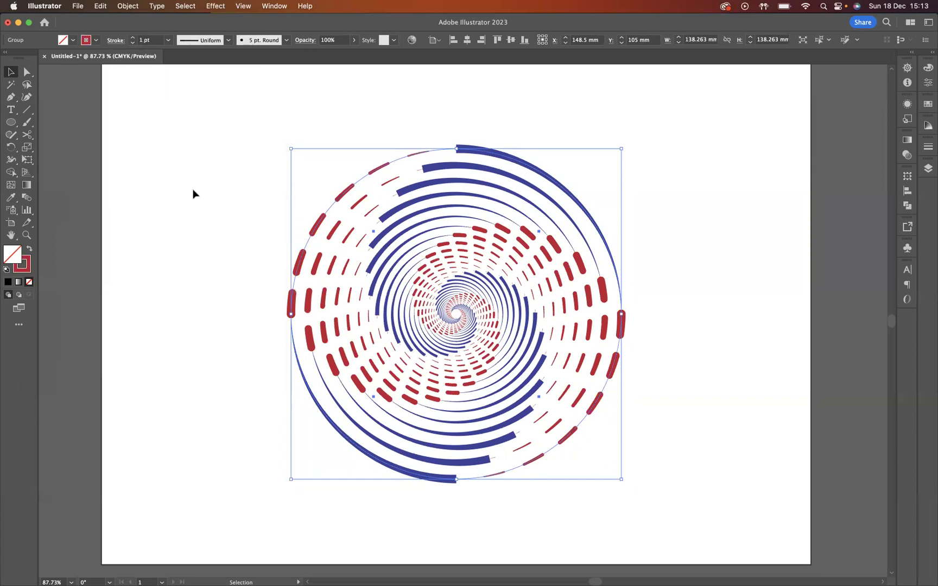
Deselect, zoom out and show the spiral centred in full-screen view without panels.
{"action": "left_click", "coordinate": [192, 194]}
{"action": "key", "text": "super+minus"}
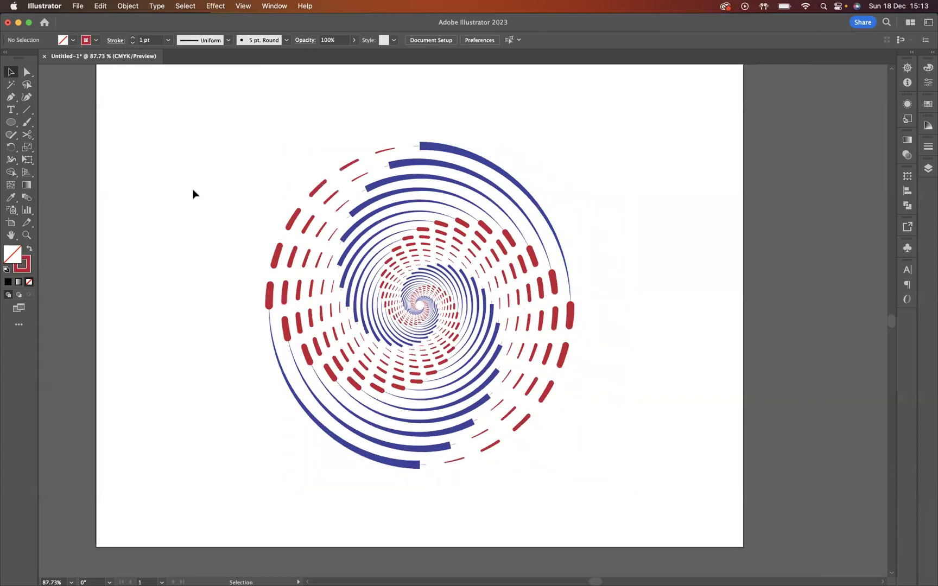
{"action": "key", "text": "f"}
{"action": "key", "text": "f"}
{"action": "key", "text": "Tab"}
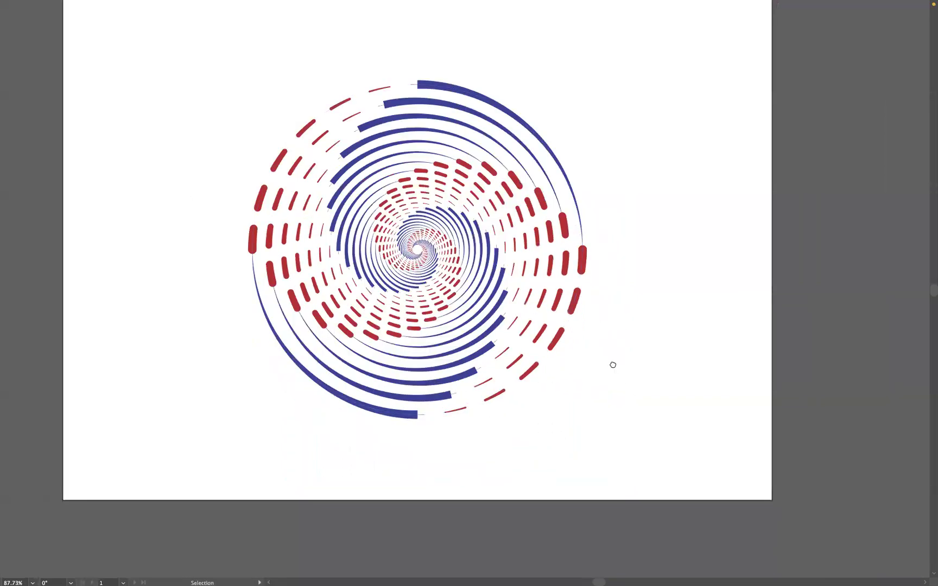
{"action": "left_click_drag", "start_coordinate": [613, 365], "coordinate": [649, 404]}
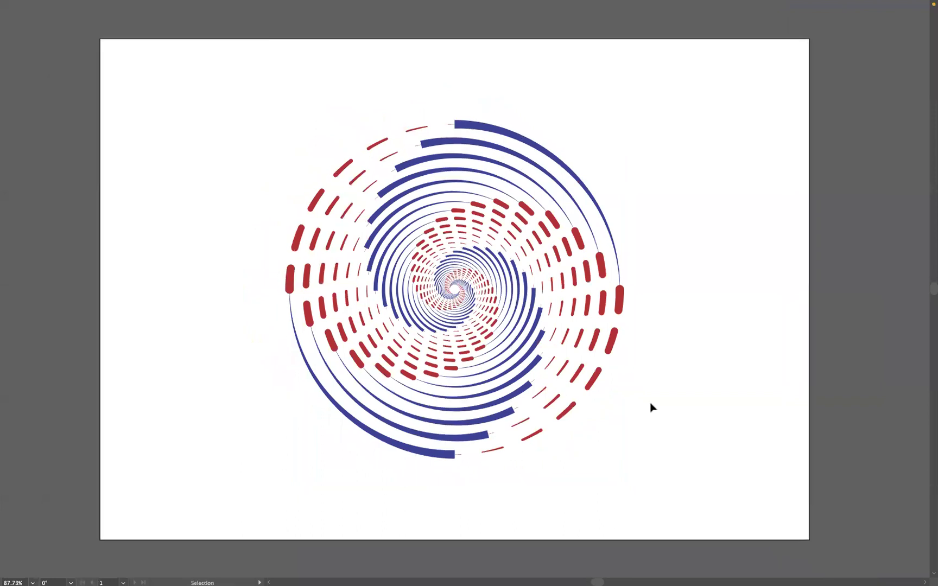